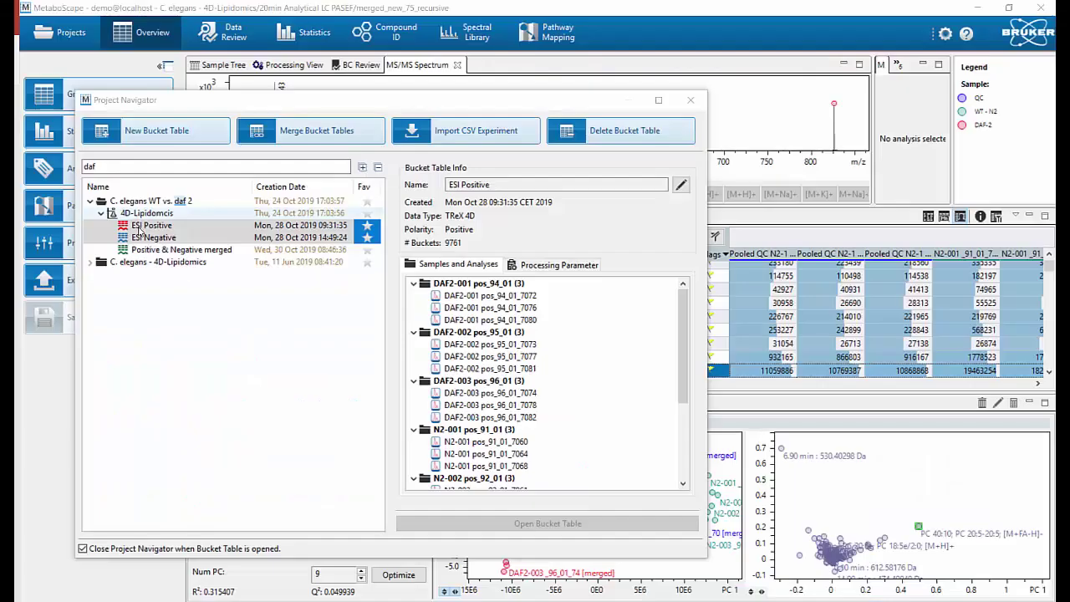
- Compare the ESI Positive (9761 buckets) and ESI Negative (2940 buckets) tables, then select both
{"action": "key", "text": "Up"}
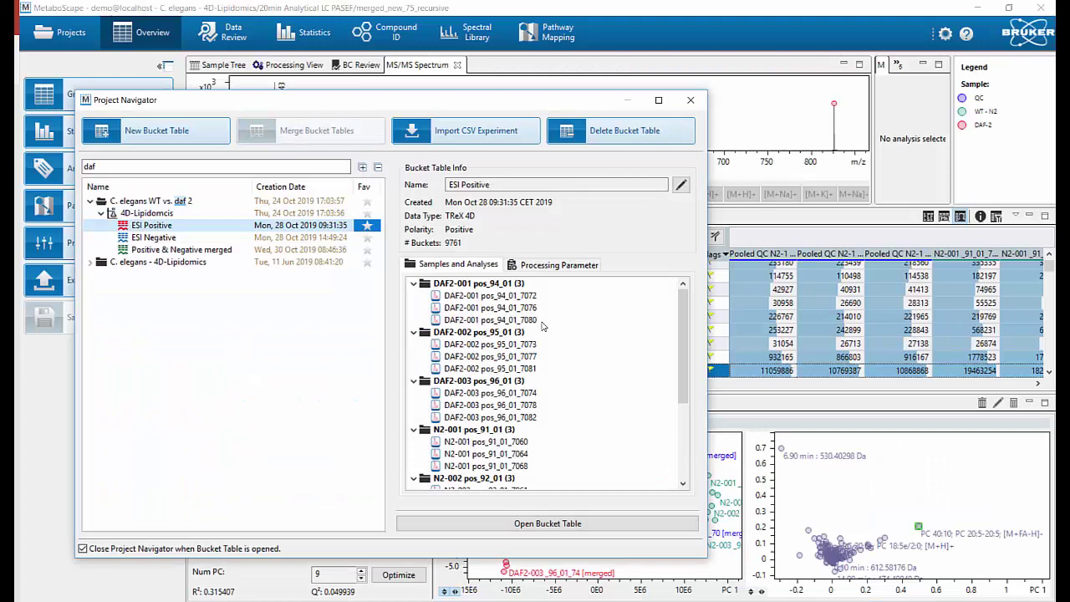
{"action": "left_click_drag", "start_coordinate": [681, 325], "coordinate": [680, 402]}
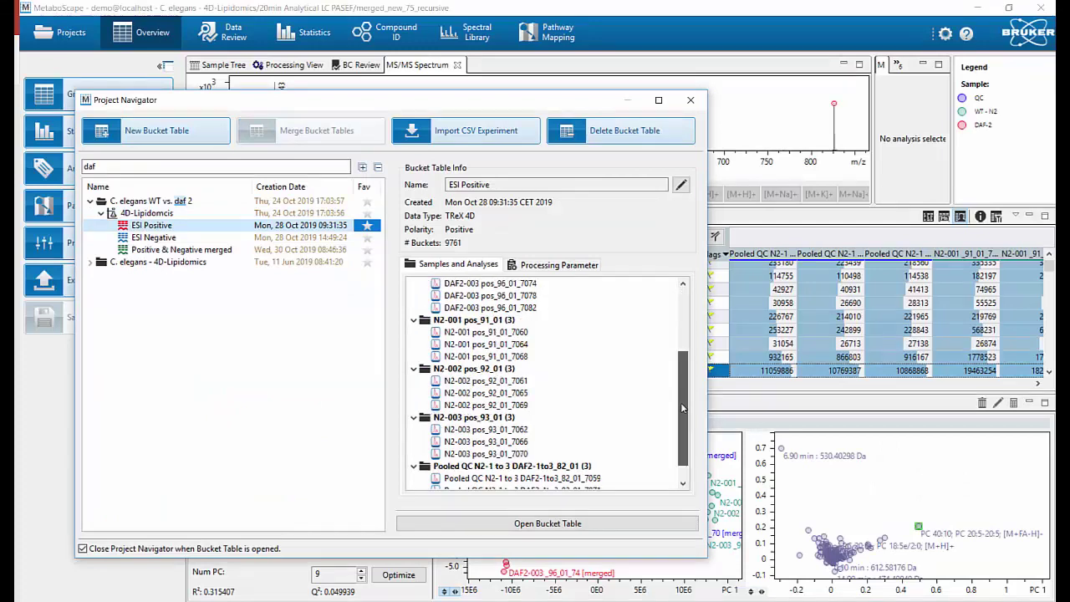
{"action": "left_click", "coordinate": [141, 239]}
{"action": "left_click_drag", "start_coordinate": [682, 352], "coordinate": [680, 426]}
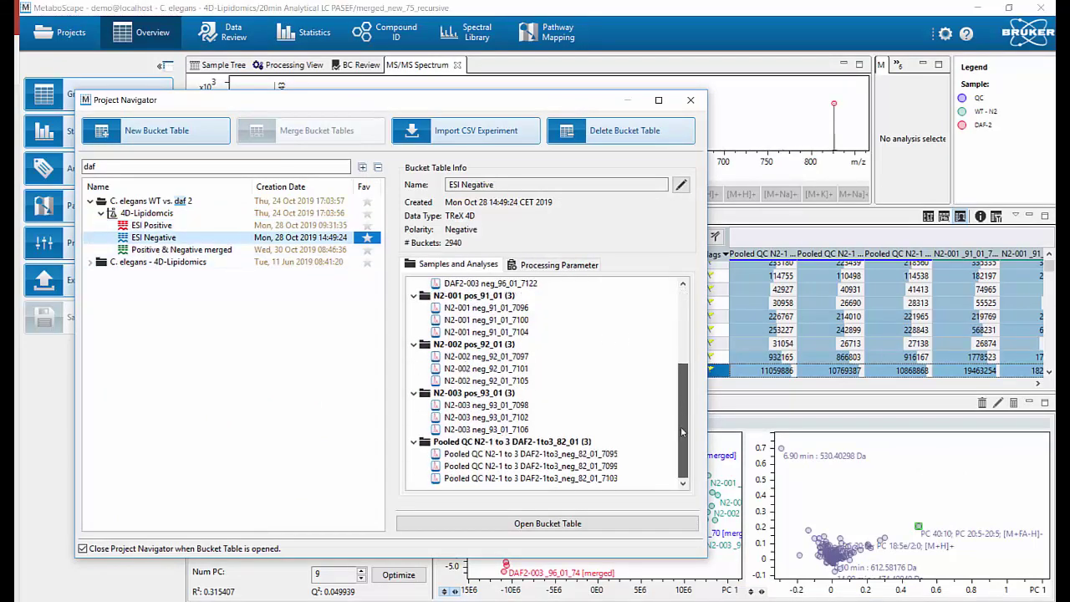
{"action": "left_click", "coordinate": [159, 226]}
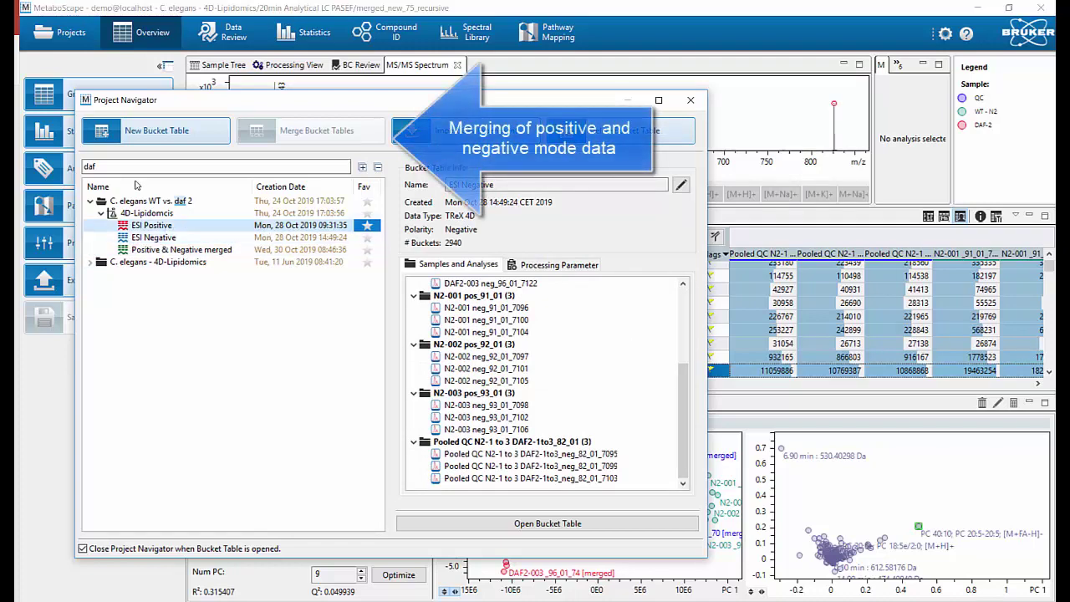
{"action": "left_click", "coordinate": [163, 238], "text": "ctrl"}
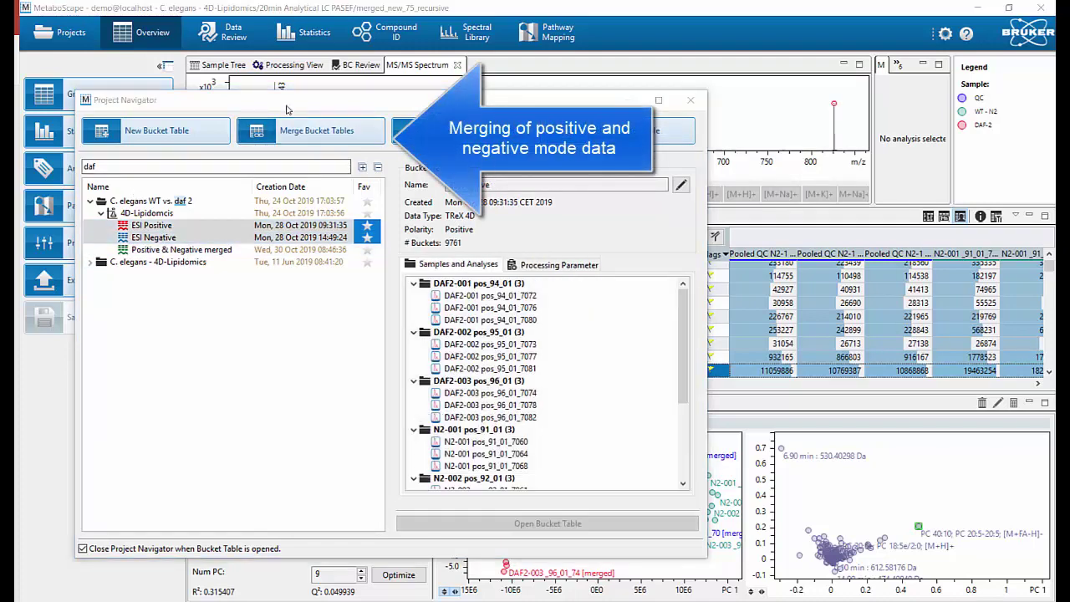
- Merge both tables as 'Merged' at 5.0 ppm m/z tolerance, previewing the estimated bucket counts first
{"action": "left_click", "coordinate": [311, 131]}
{"action": "type", "text": "Merge"}
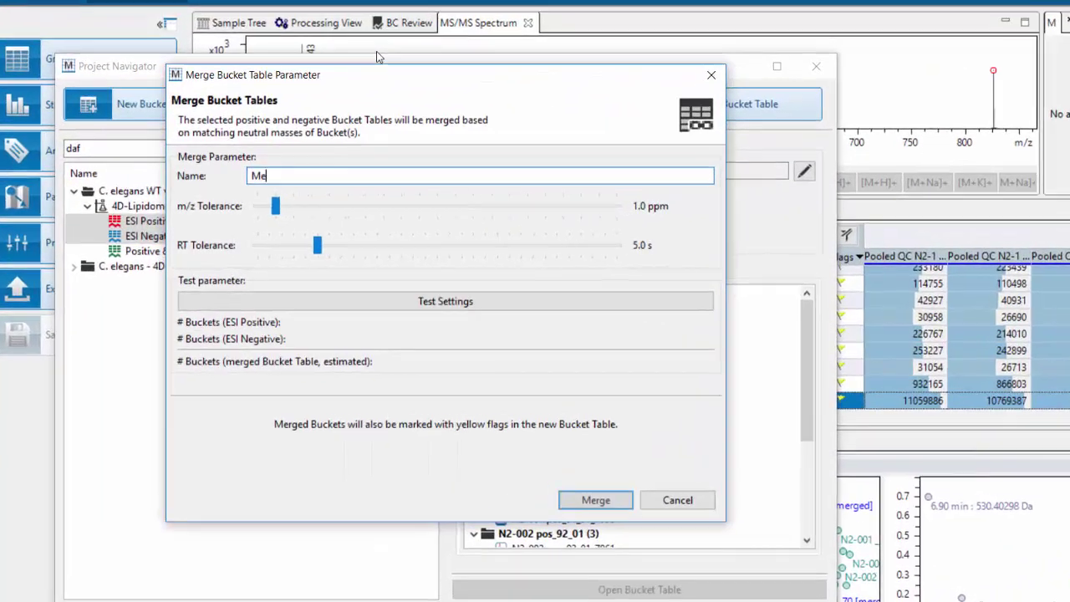
{"action": "type", "text": "d"}
{"action": "left_click_drag", "start_coordinate": [293, 200], "coordinate": [394, 200]}
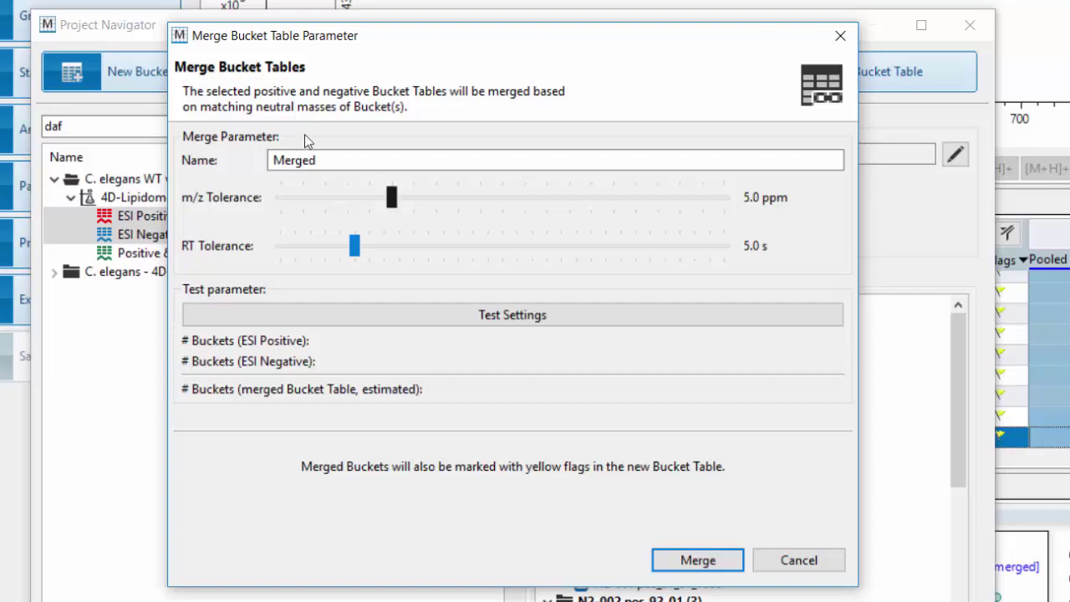
{"action": "left_click", "coordinate": [509, 319]}
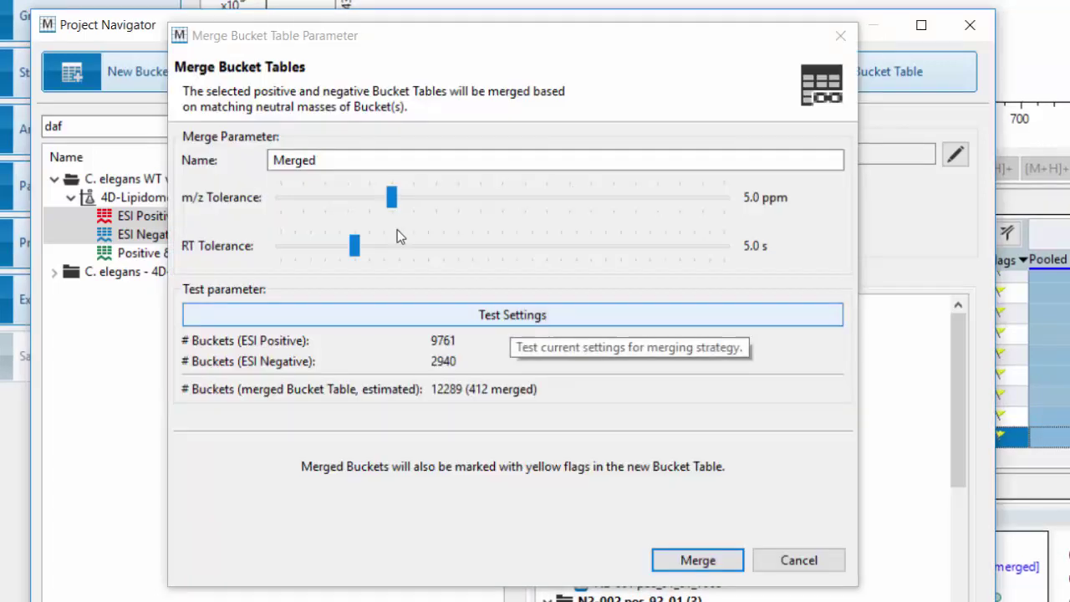
{"action": "left_click", "coordinate": [707, 564]}
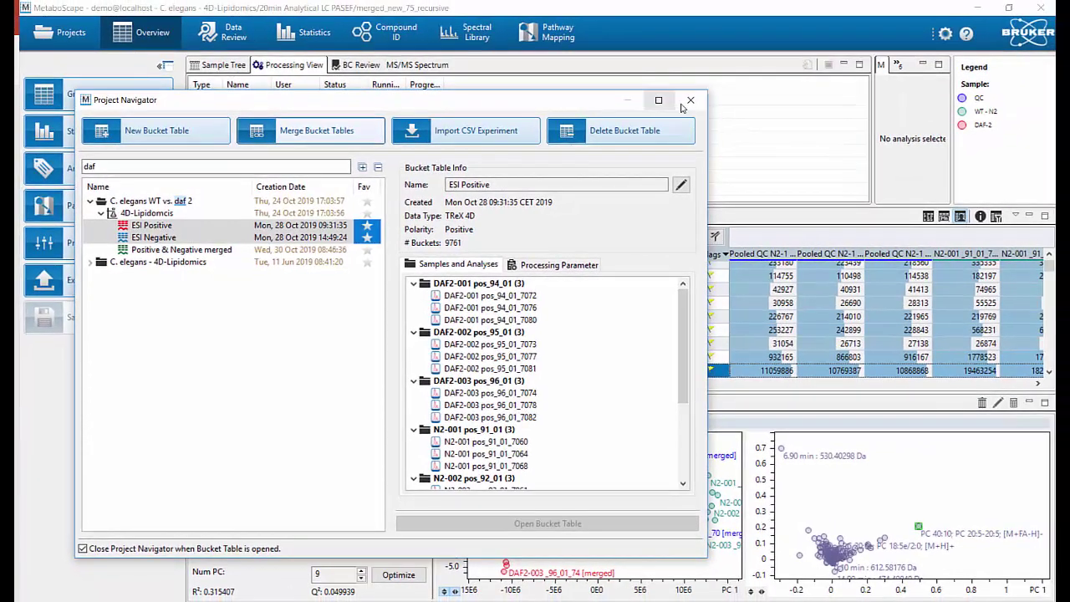
- Close the Project Navigator and check the Ions column for combined positive and negative ions
{"action": "left_click", "coordinate": [770, 78]}
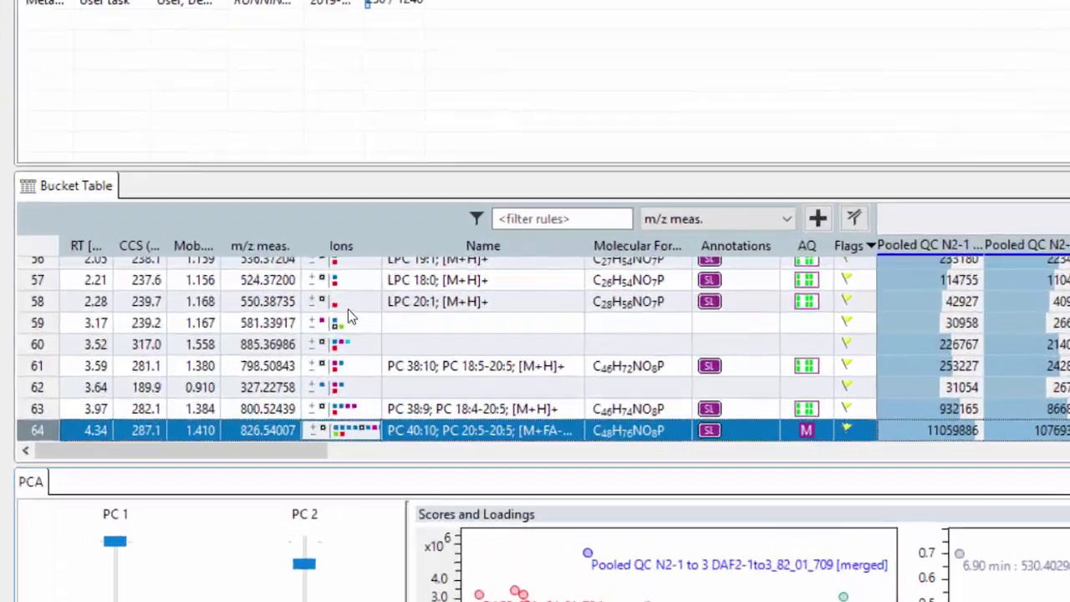
{"action": "mouse_move", "coordinate": [350, 310]}
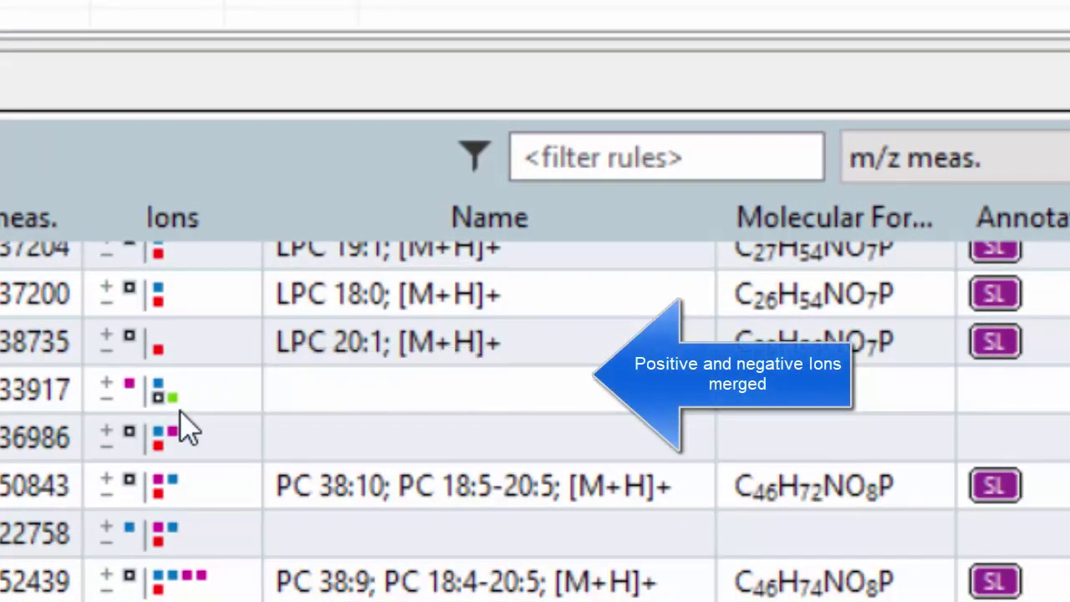
{"action": "mouse_move", "coordinate": [177, 407]}
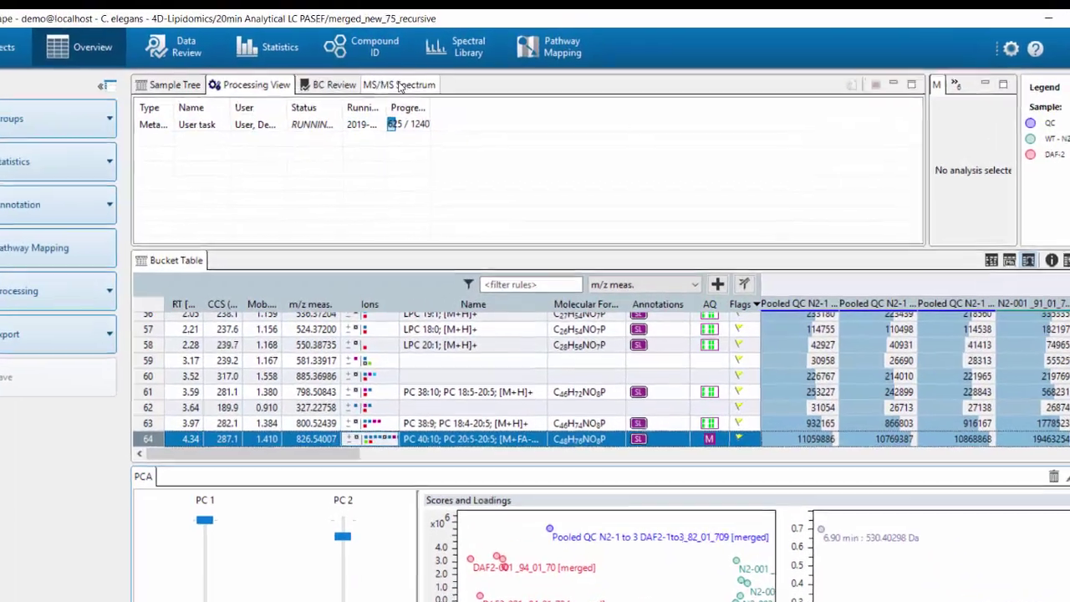
{"action": "left_click", "coordinate": [417, 64]}
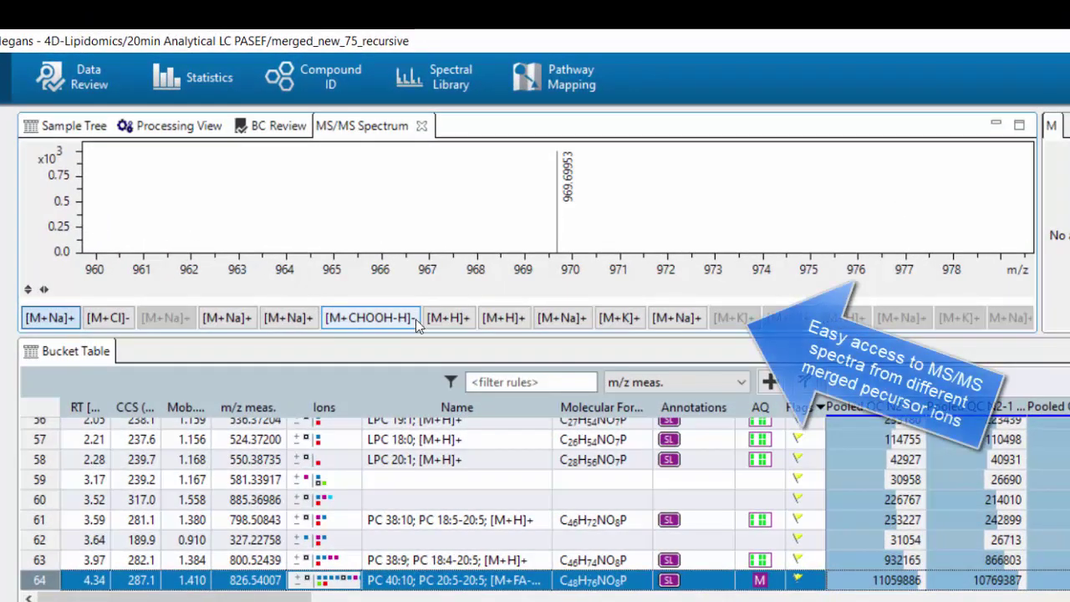
{"action": "left_click", "coordinate": [449, 317]}
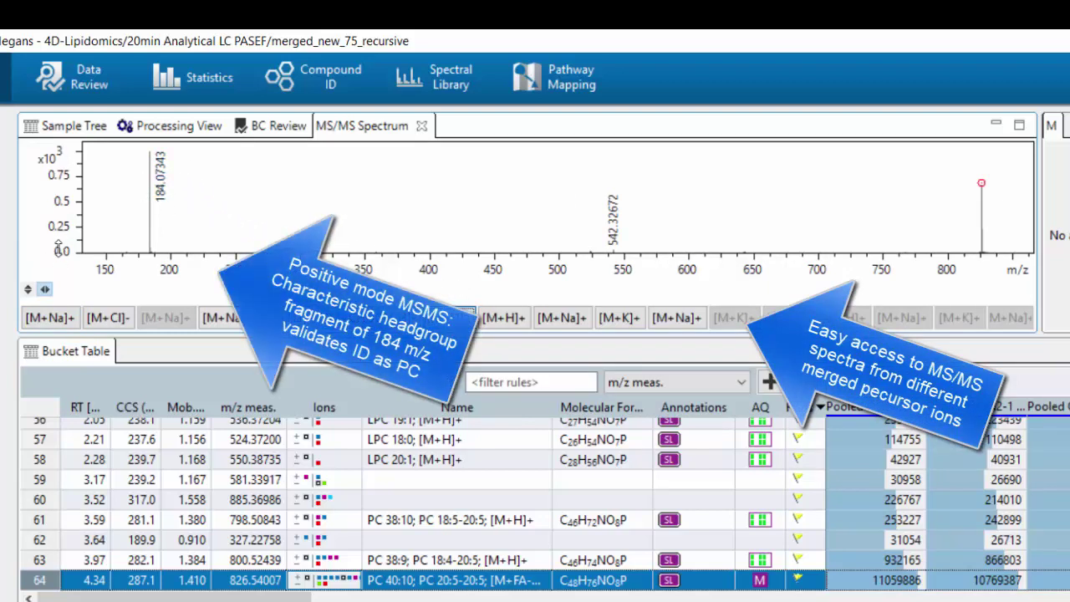
{"action": "scroll", "coordinate": [69, 241], "scroll_direction": "up", "scroll_amount": 1}
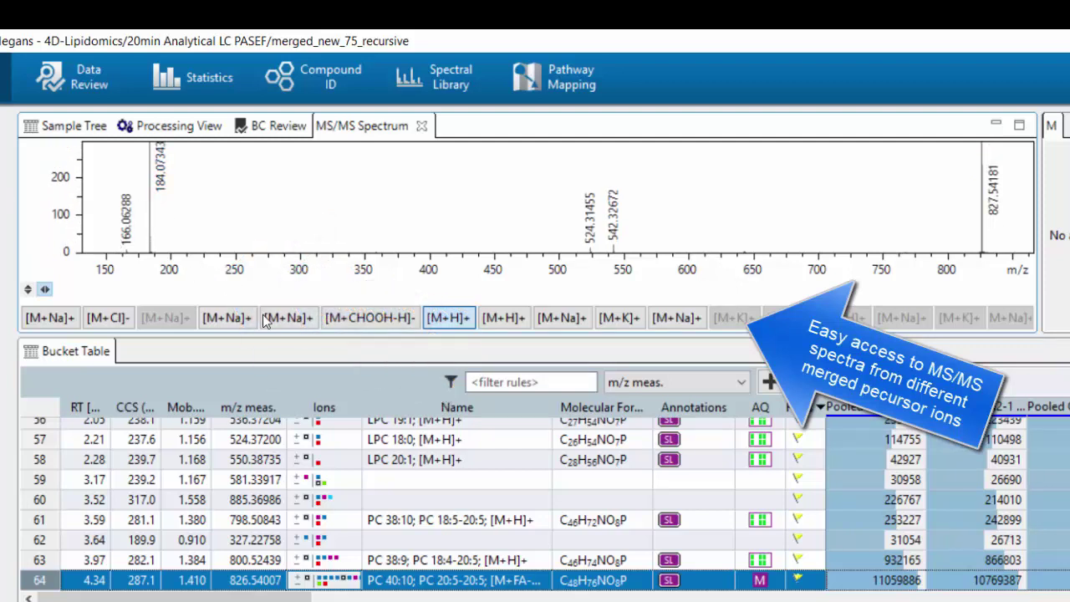
{"action": "left_click", "coordinate": [358, 321]}
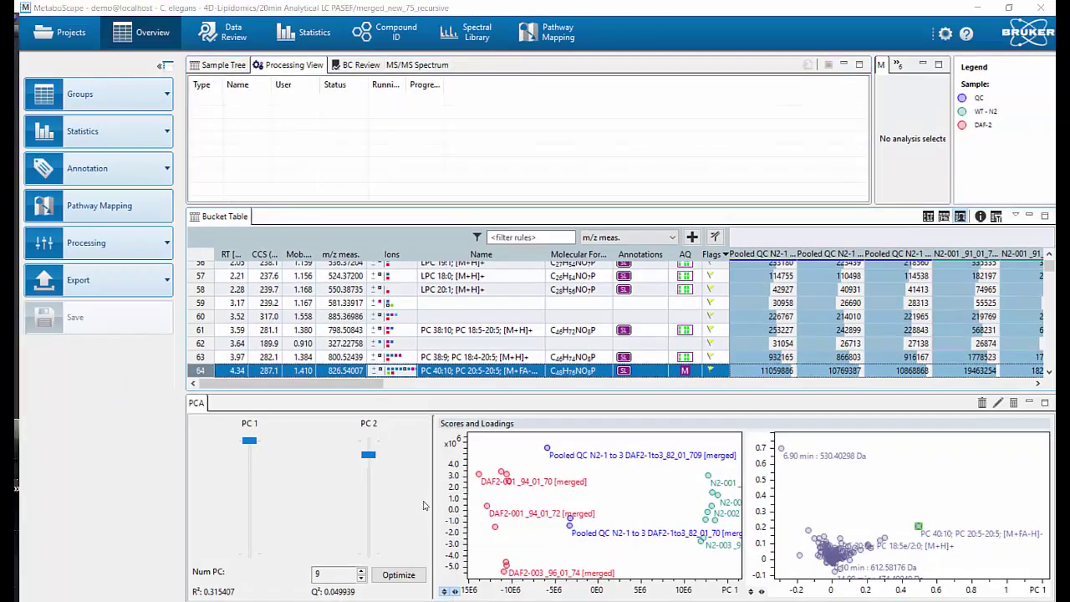
- Run an MS/MS library search for the PC 40:10 bucket using the 870.53125 negative precursor
{"action": "right_click", "coordinate": [477, 373]}
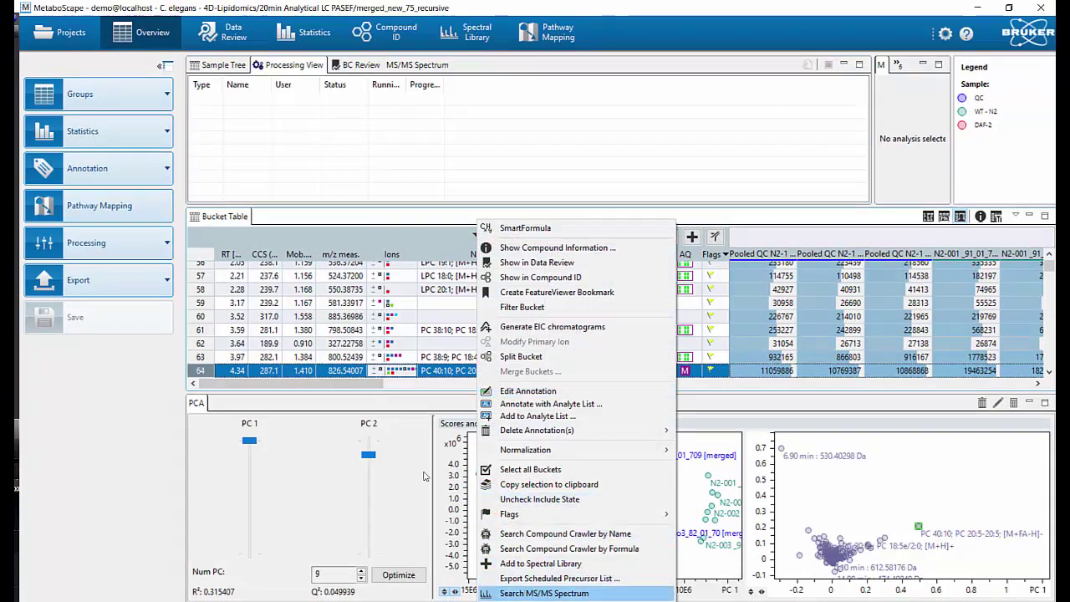
{"action": "left_click", "coordinate": [543, 592]}
{"action": "scroll", "coordinate": [619, 154], "scroll_direction": "down", "scroll_amount": 2}
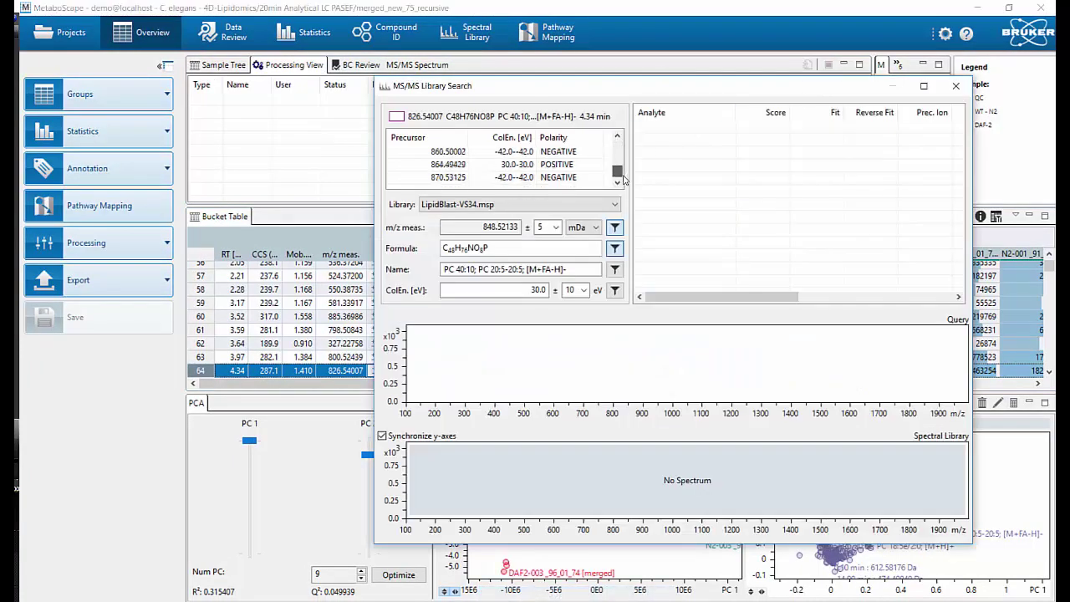
{"action": "left_click", "coordinate": [444, 176]}
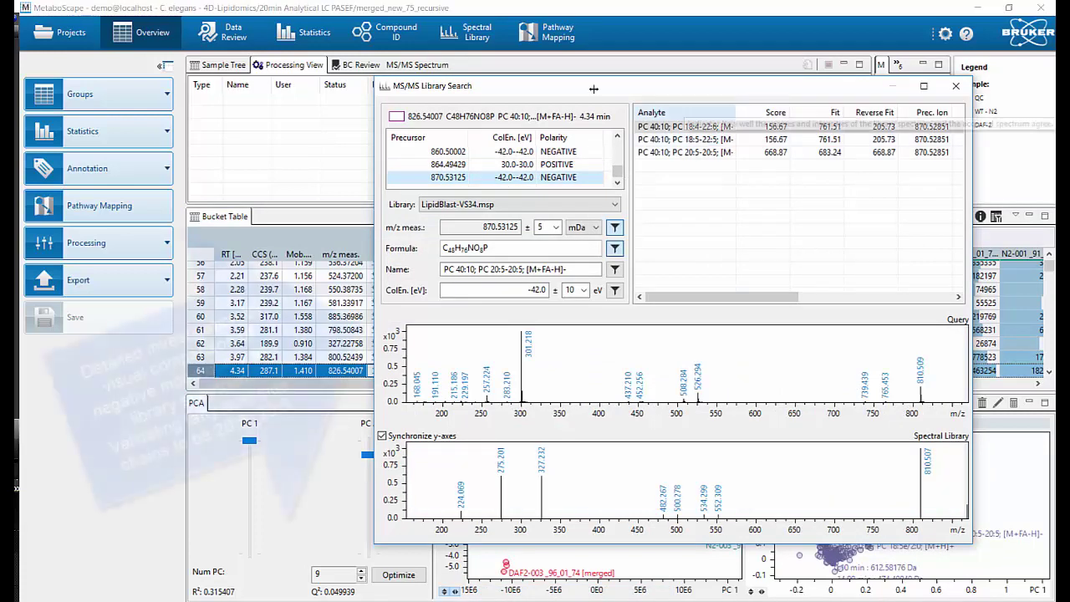
- Compare the library hits down to PC 20:5_20:5, then close the search results
{"action": "mouse_move", "coordinate": [738, 109]}
{"action": "left_mouse_down"}
{"action": "mouse_move", "coordinate": [846, 108]}
{"action": "mouse_move", "coordinate": [783, 109]}
{"action": "left_mouse_up"}
{"action": "left_click", "coordinate": [753, 127]}
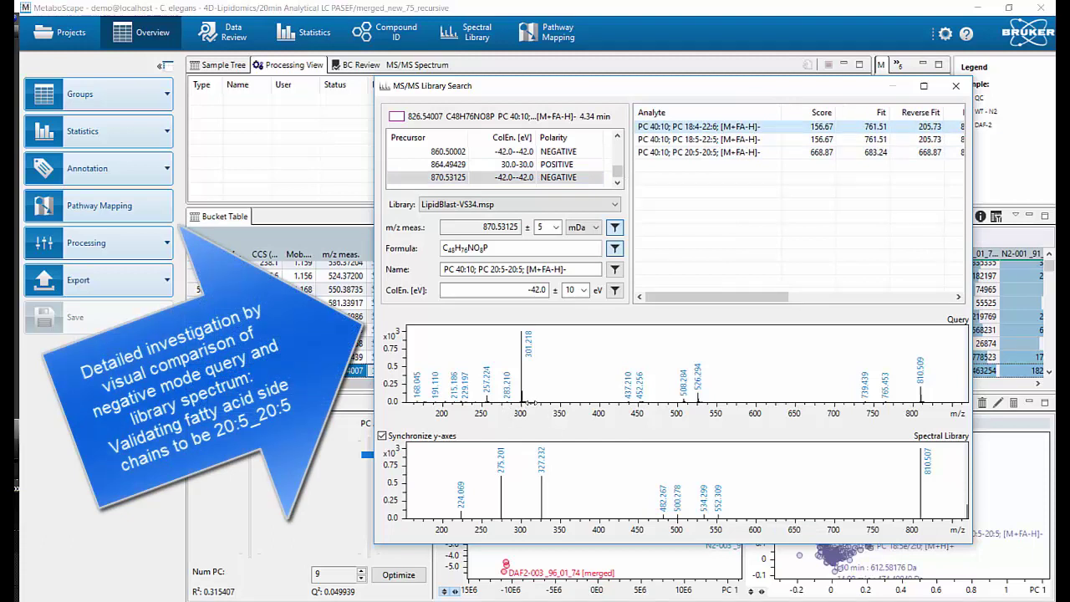
{"action": "key", "text": "Down"}
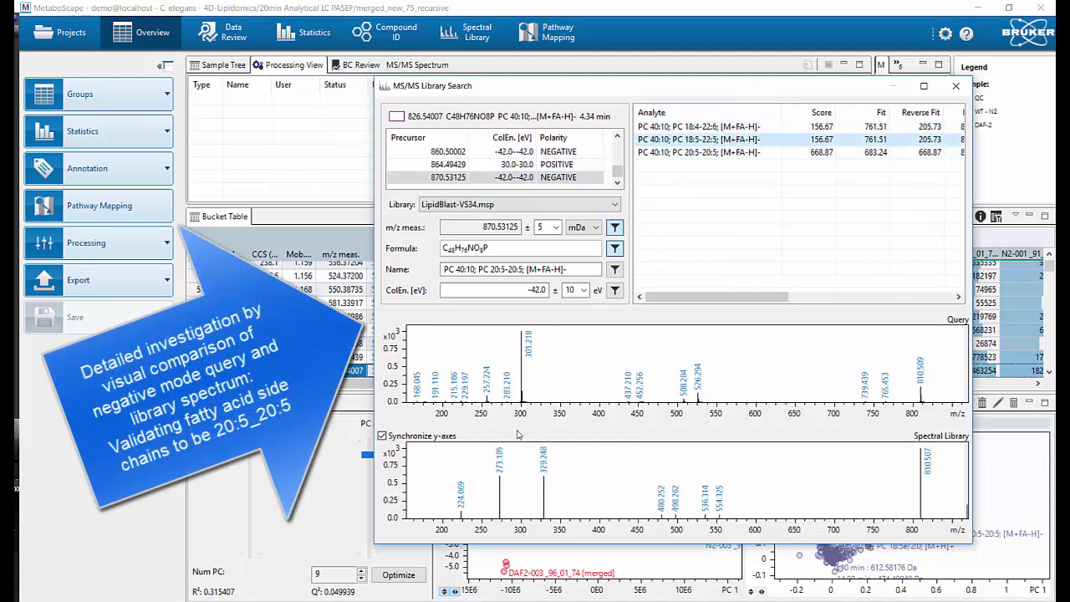
{"action": "key", "text": "Down"}
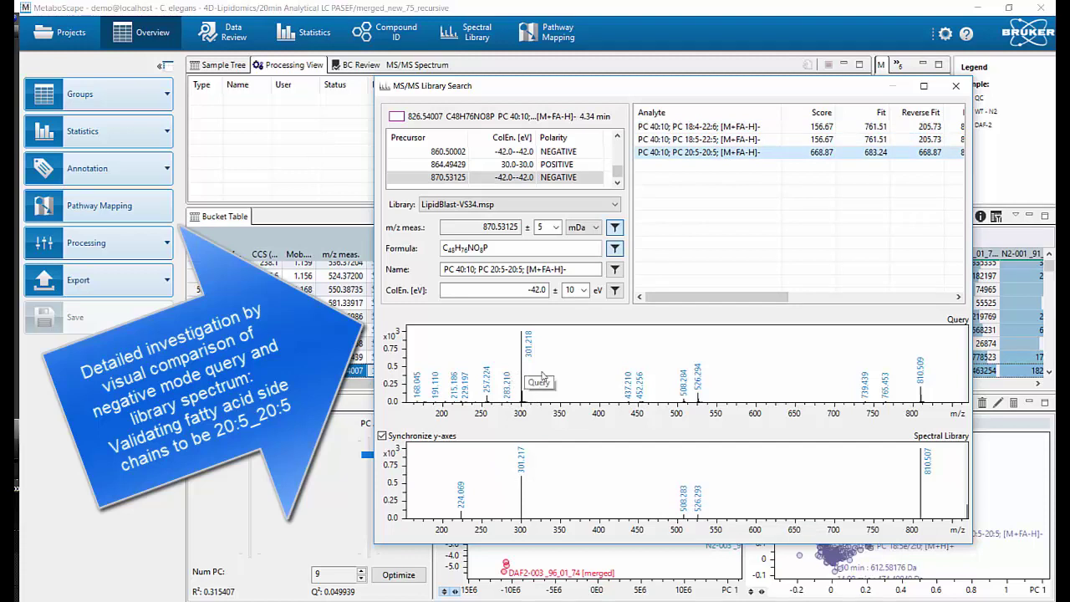
{"action": "left_click", "coordinate": [957, 87]}
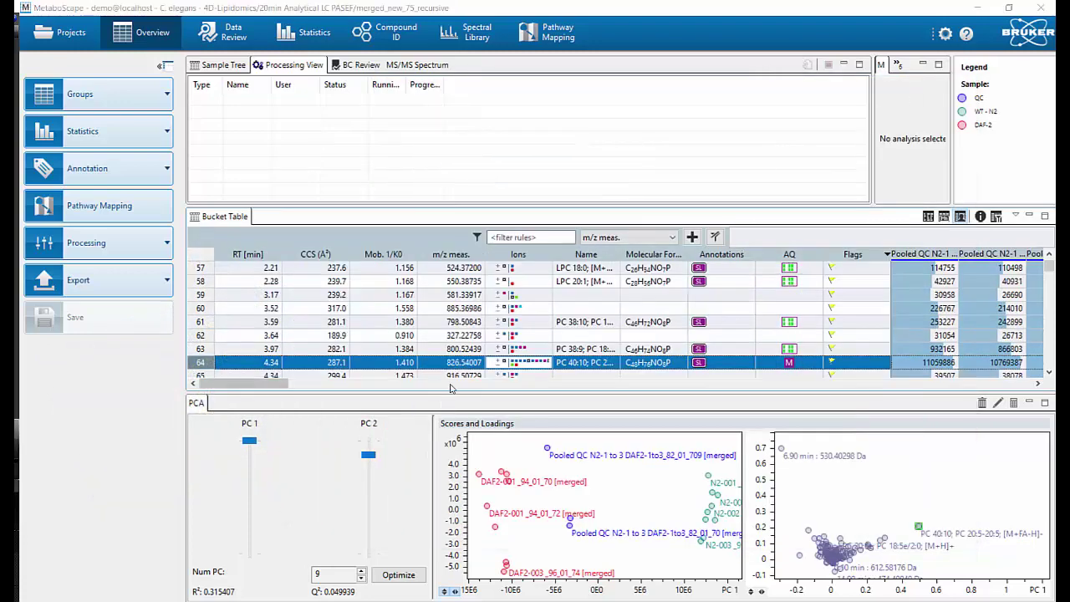
- Run SmartFormula on PC 40:10, picking C48H76NO8P and keeping [M+H]+ as the compound ion
{"action": "right_click", "coordinate": [464, 365]}
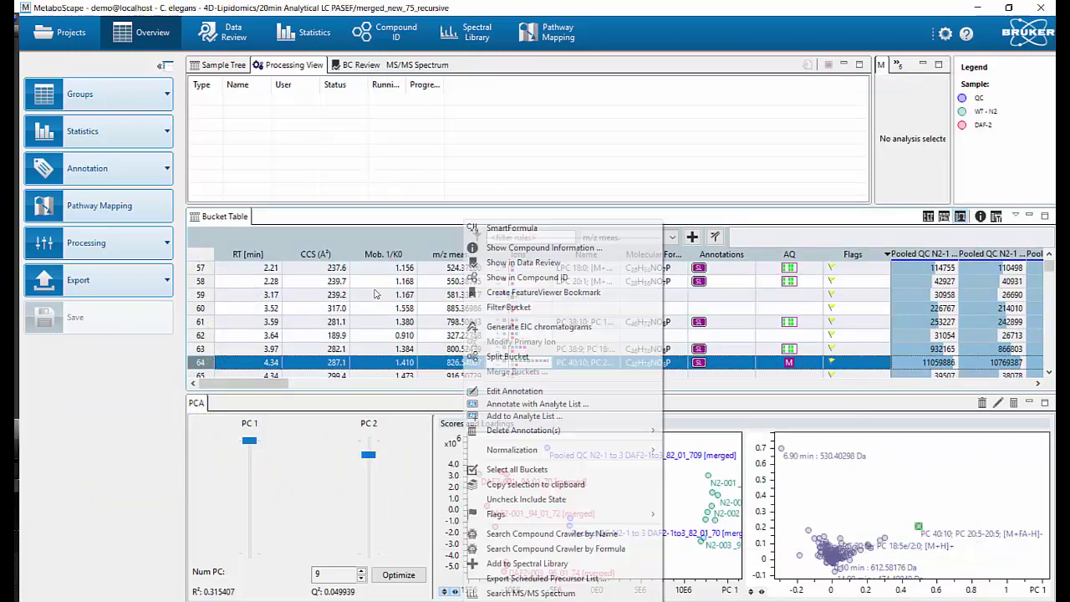
{"action": "left_click", "coordinate": [512, 229]}
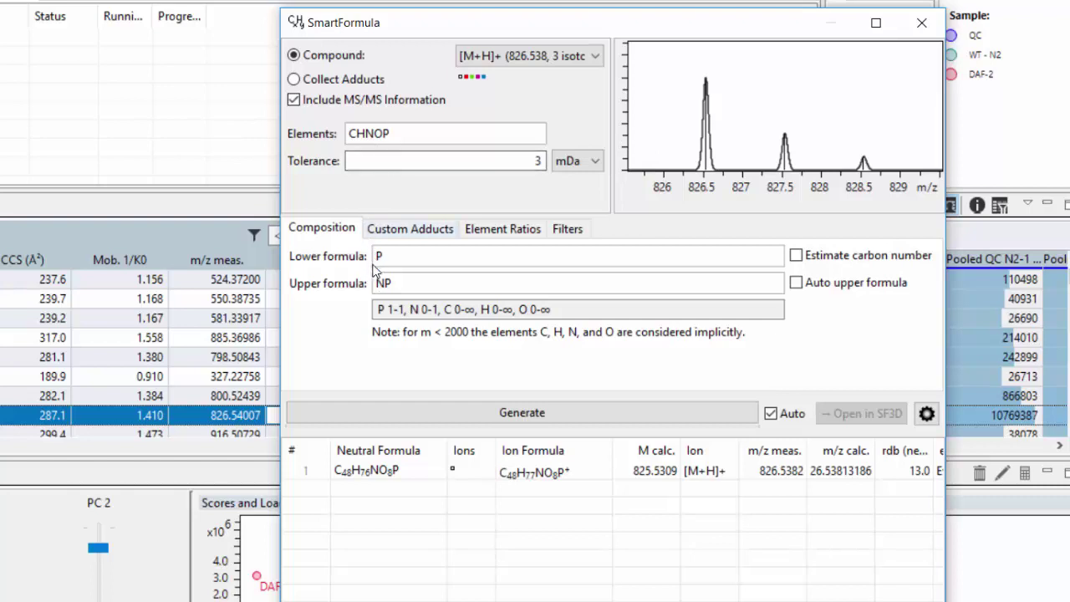
{"action": "left_click", "coordinate": [380, 481]}
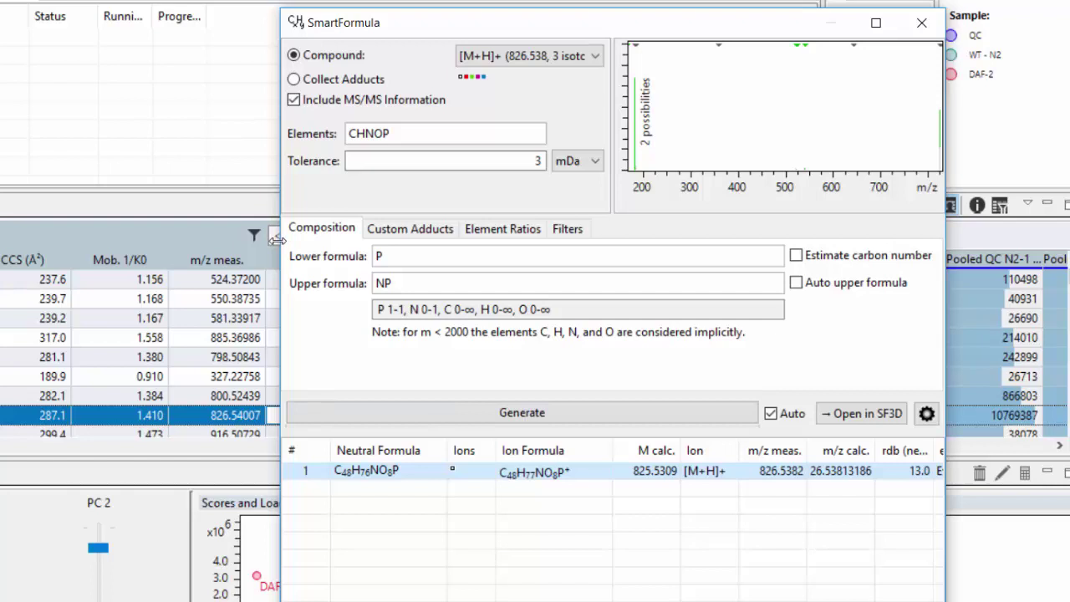
{"action": "left_click_drag", "start_coordinate": [274, 241], "coordinate": [6, 241]}
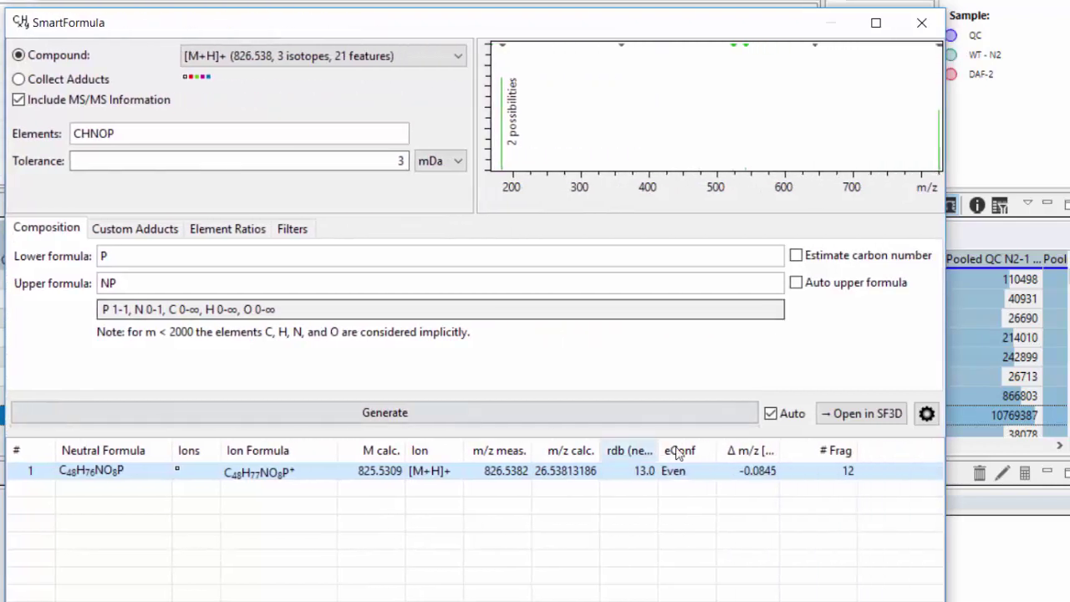
{"action": "scroll", "coordinate": [753, 187], "scroll_direction": "down", "scroll_amount": 2}
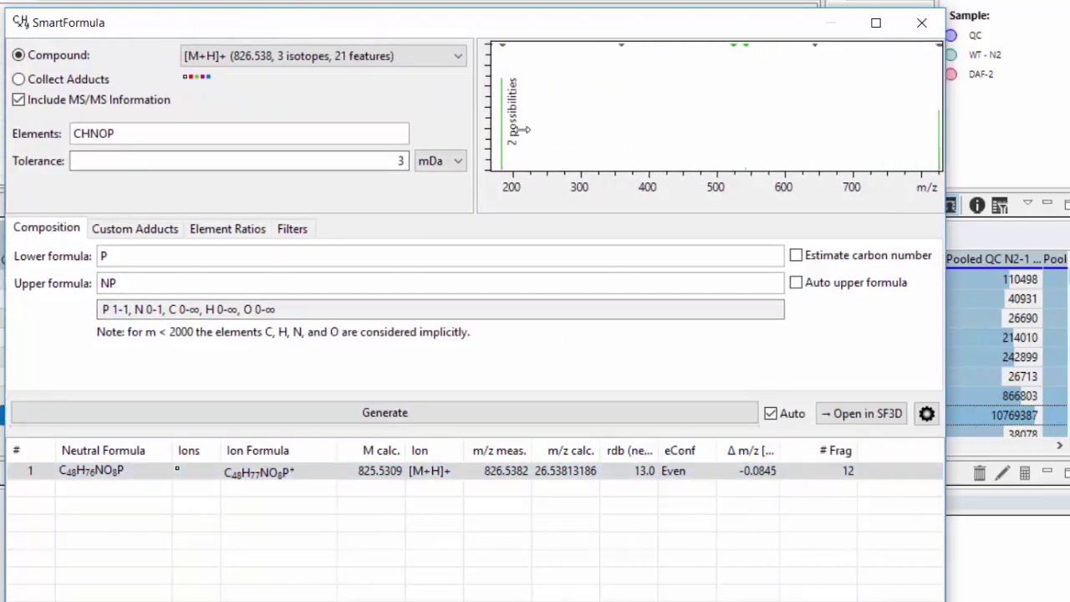
{"action": "left_click", "coordinate": [353, 59]}
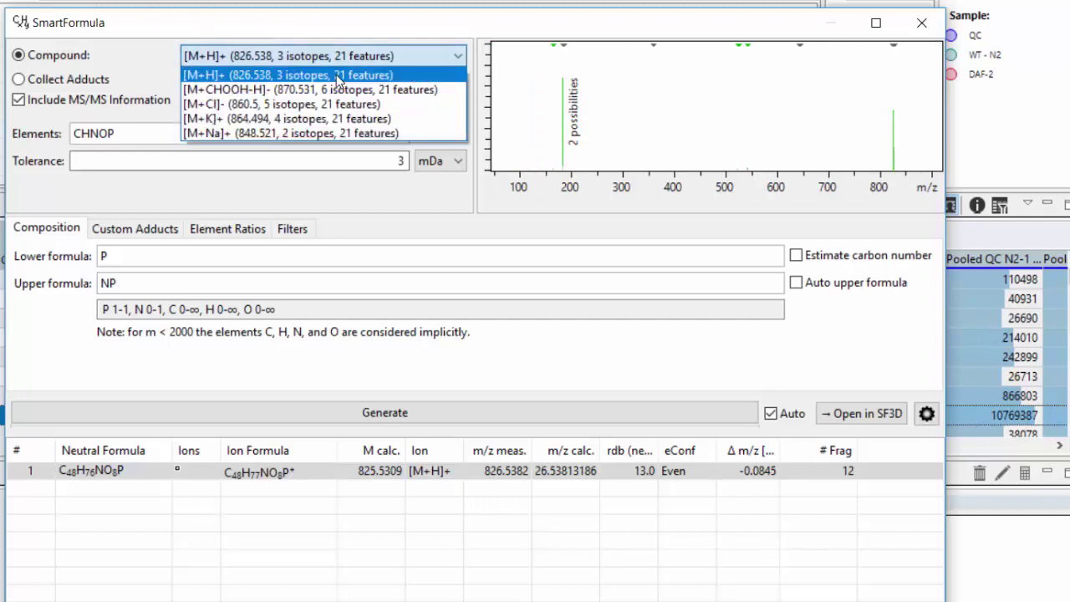
{"action": "left_click", "coordinate": [340, 77]}
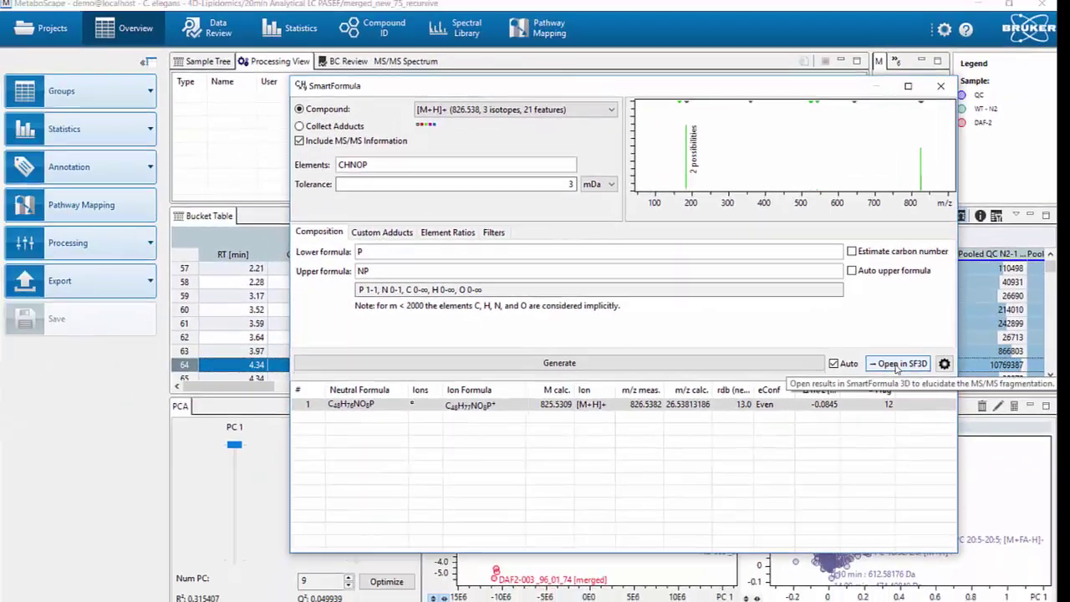
- Open the formula full-screen in SmartFormula 3D with a wider fragment explanations column
{"action": "left_click", "coordinate": [870, 399]}
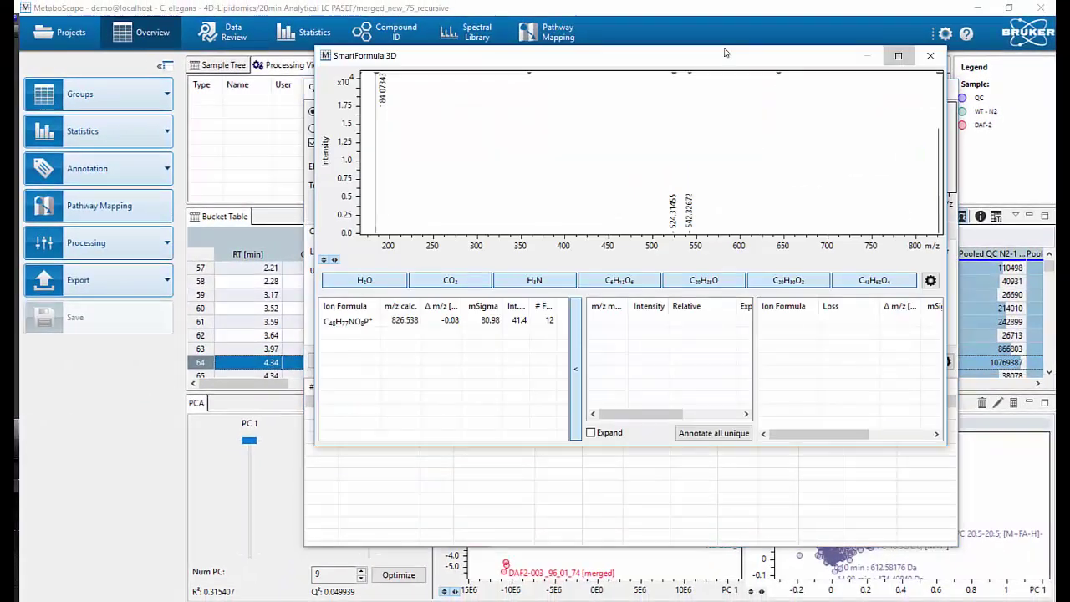
{"action": "left_click", "coordinate": [899, 57]}
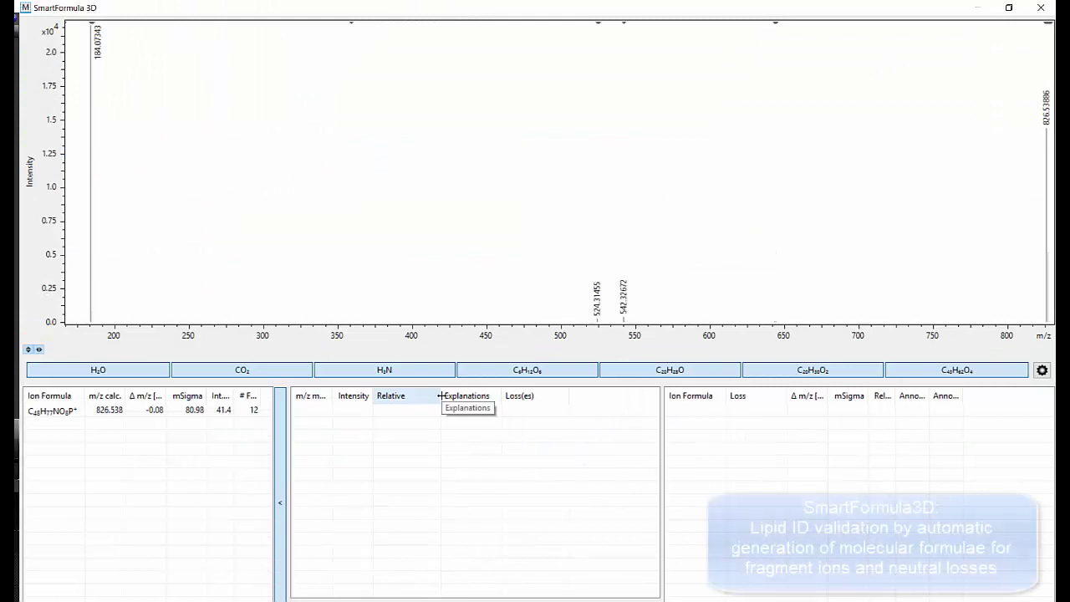
{"action": "left_click_drag", "start_coordinate": [439, 396], "coordinate": [661, 411]}
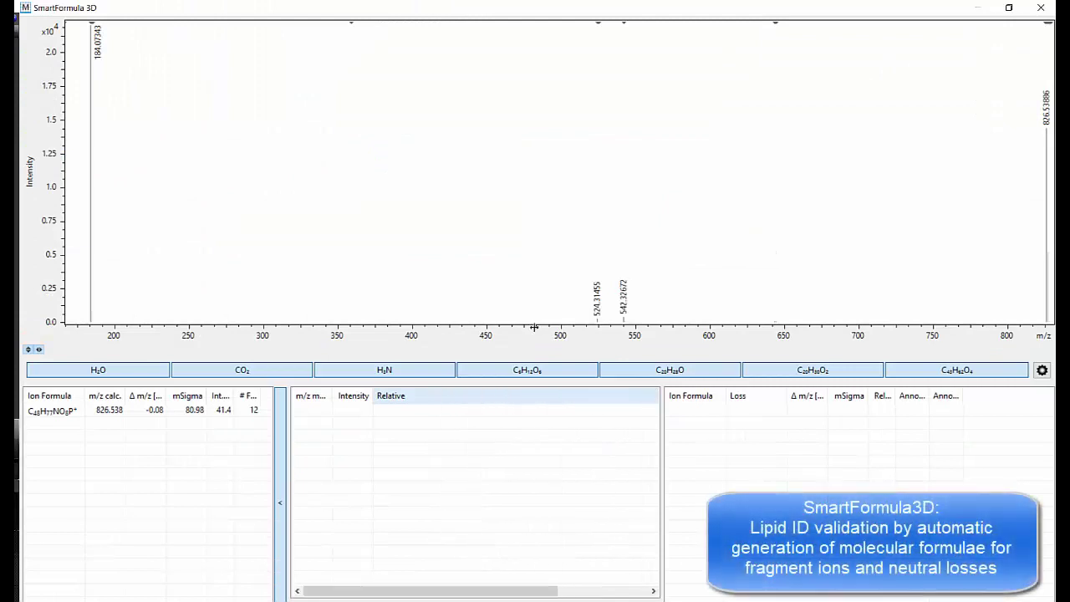
- Select the C48H77NO8P+ precursor and list neutral losses for the 826.5389 peak
{"action": "left_click", "coordinate": [62, 413]}
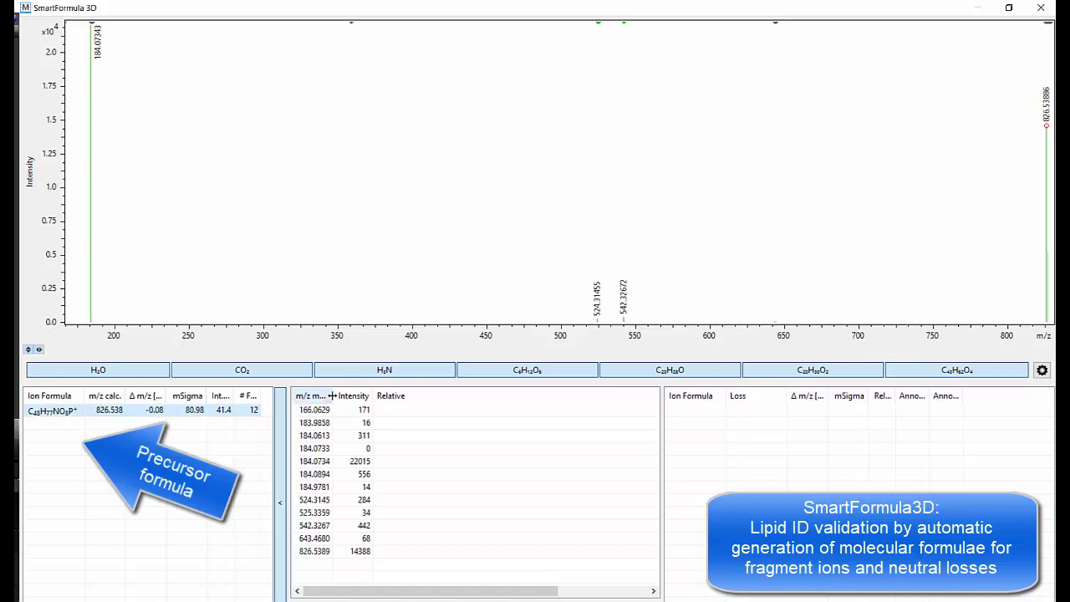
{"action": "left_click_drag", "start_coordinate": [332, 395], "coordinate": [357, 399]}
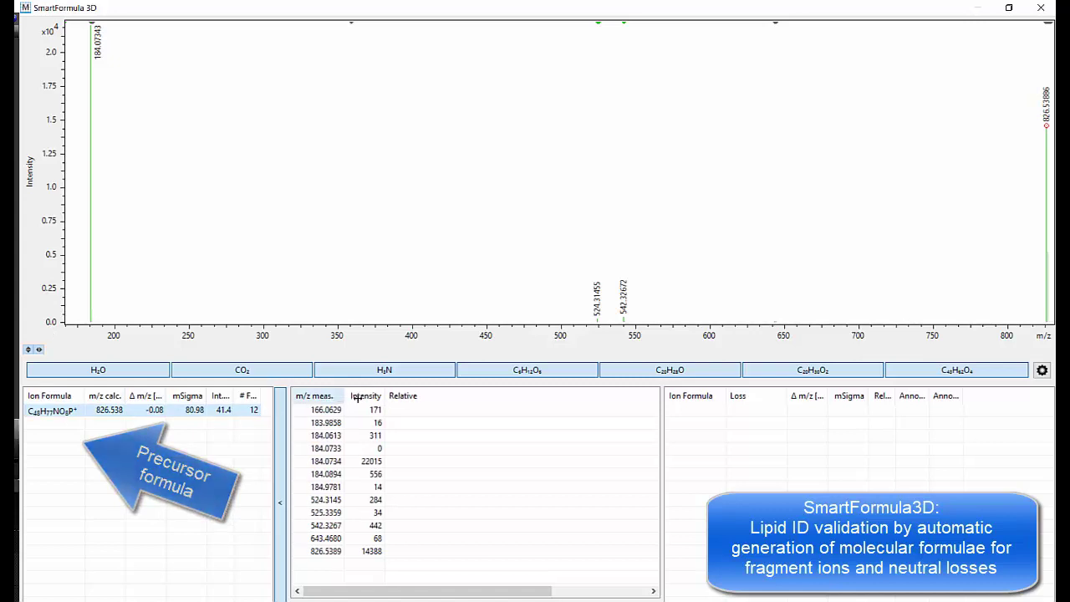
{"action": "left_click", "coordinate": [351, 551]}
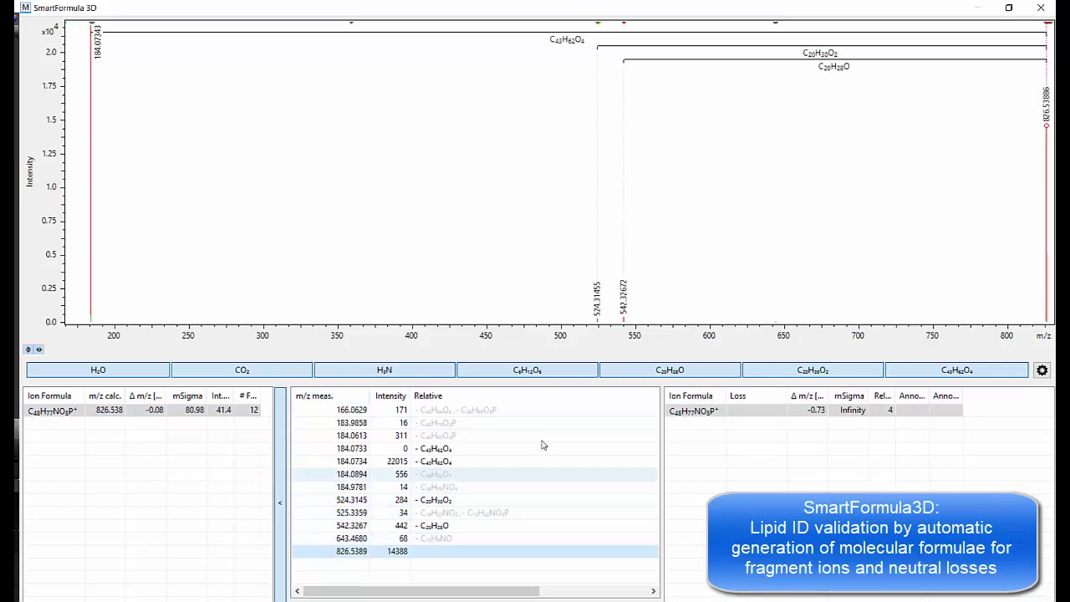
{"action": "scroll", "coordinate": [601, 333], "scroll_direction": "down", "scroll_amount": 2}
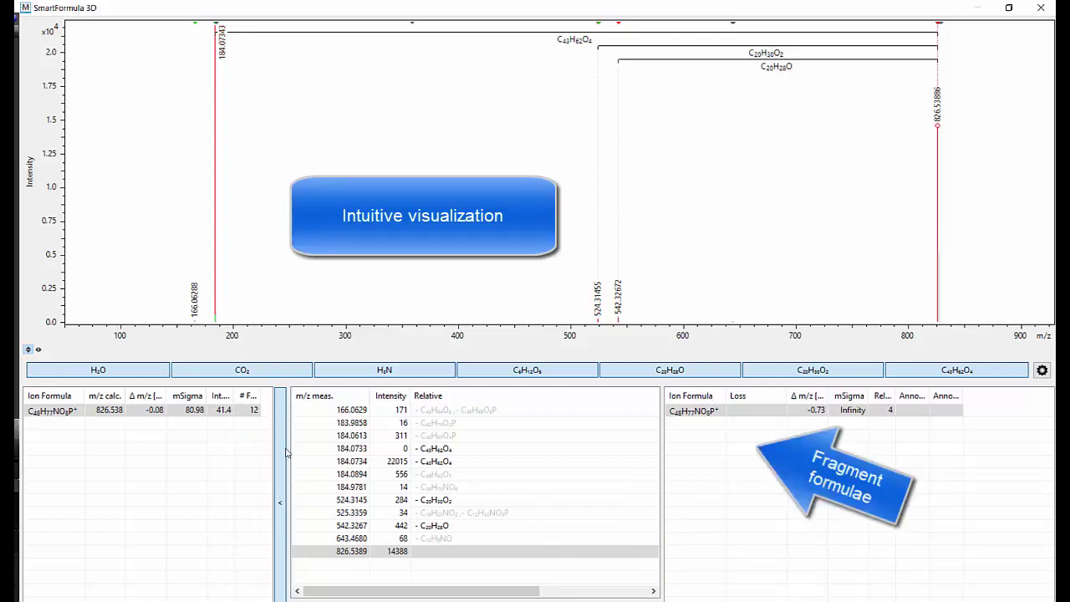
- Annotate the 184.0734 peak as C5H15NO4P+, then show the 826.5389 precursor's neutral losses again
{"action": "left_click", "coordinate": [443, 465]}
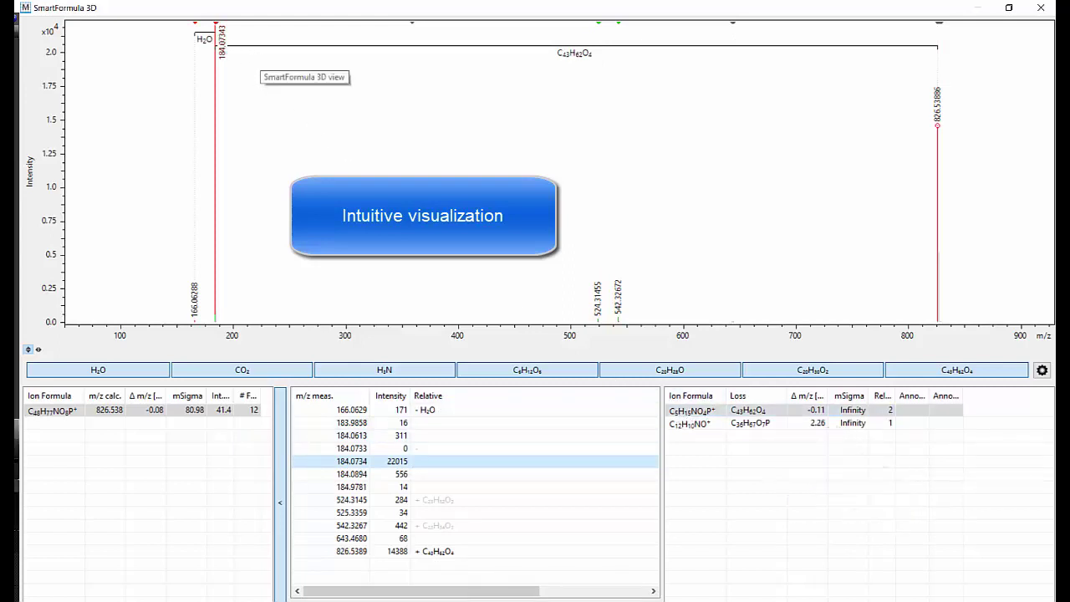
{"action": "left_click", "coordinate": [694, 411]}
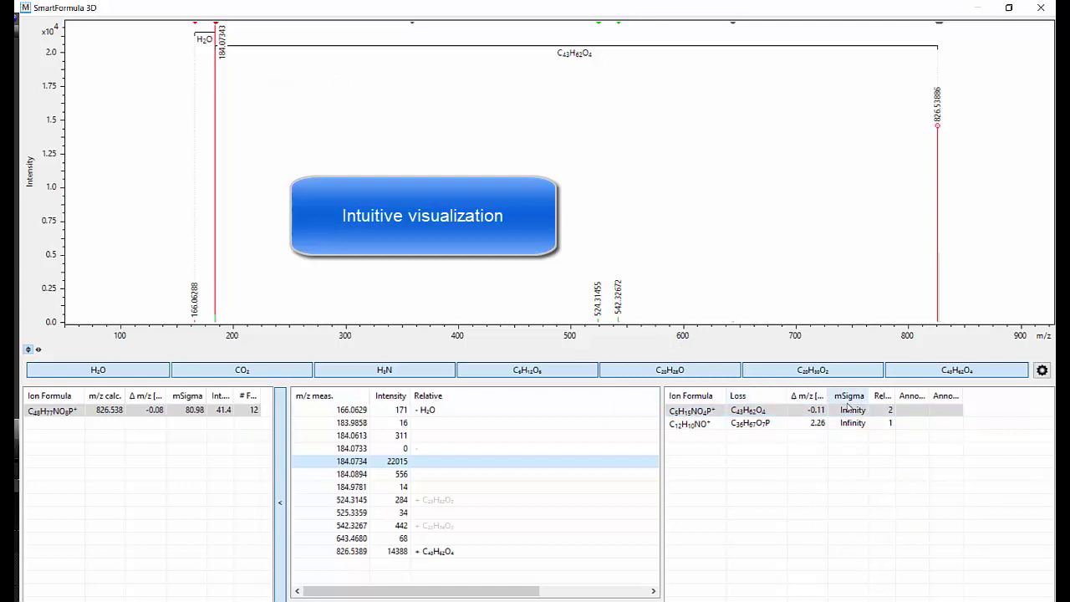
{"action": "left_click", "coordinate": [923, 411]}
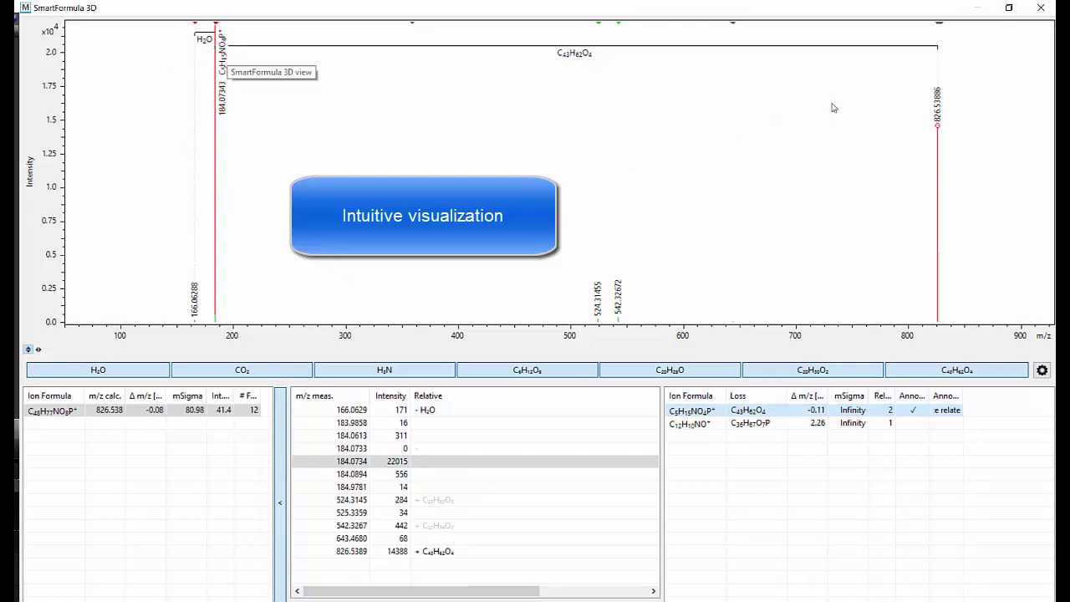
{"action": "left_click", "coordinate": [940, 113]}
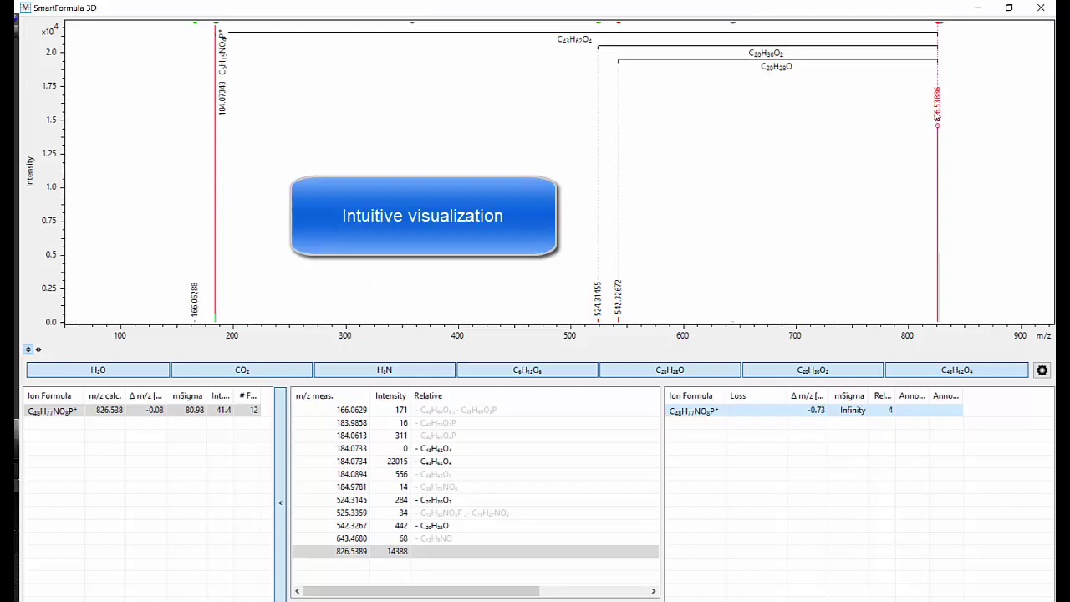